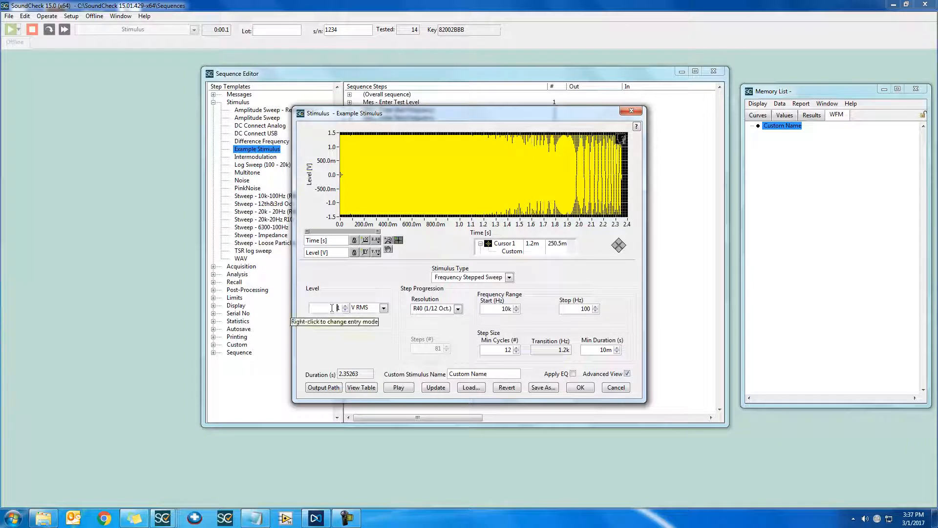
Link the stimulus level to the y value of Enter Test Level through a memory list selection.
{"action": "right_click", "coordinate": [333, 308]}
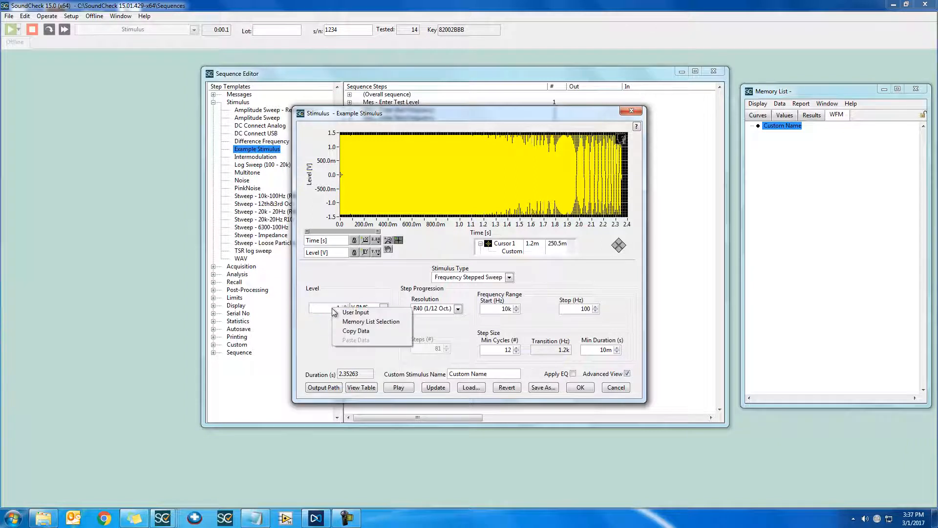
{"action": "left_click", "coordinate": [395, 322]}
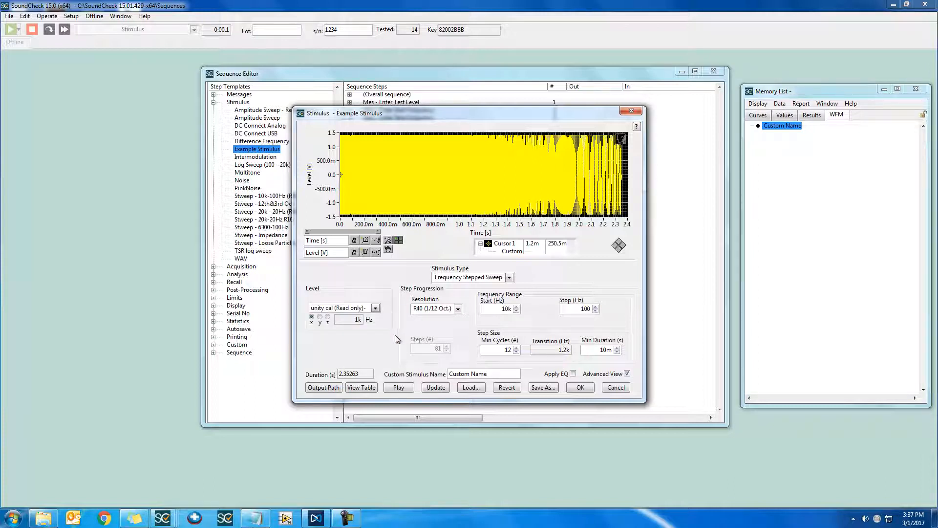
{"action": "left_click", "coordinate": [320, 317]}
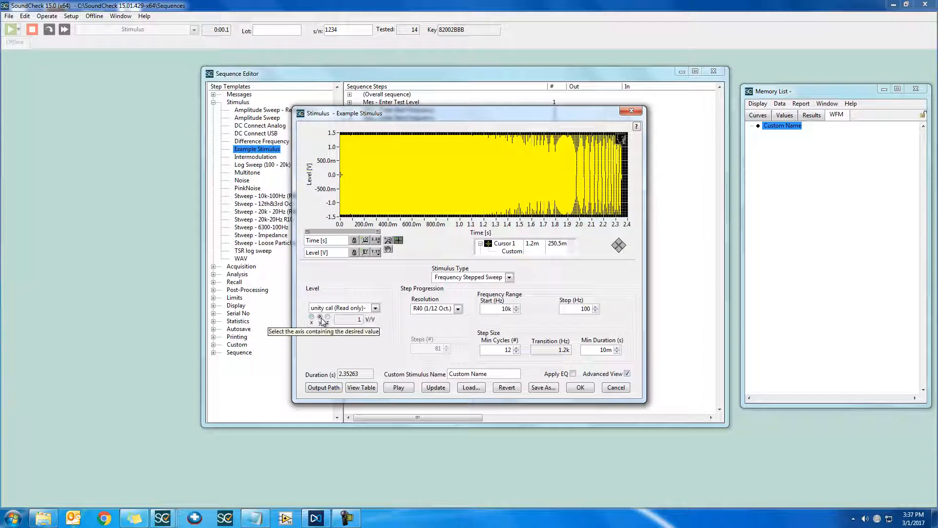
{"action": "left_click", "coordinate": [368, 310]}
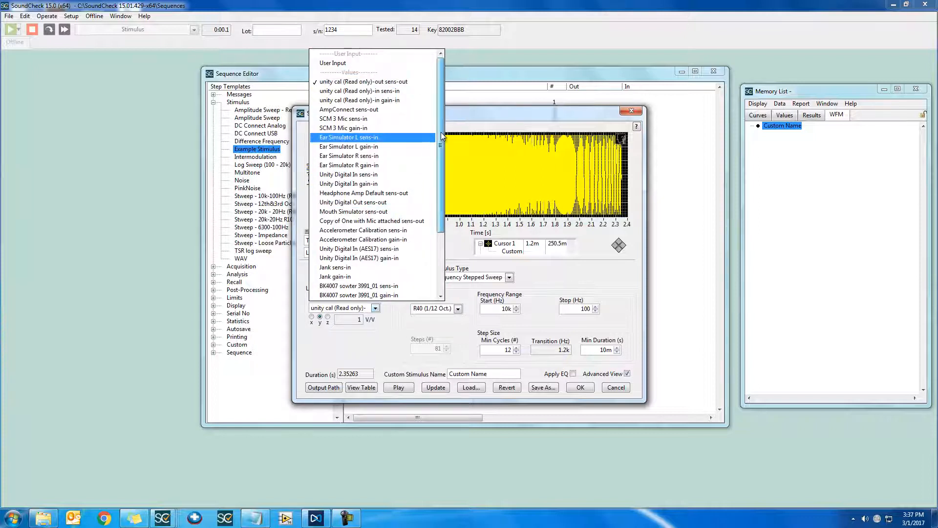
{"action": "left_click_drag", "start_coordinate": [441, 132], "coordinate": [441, 205]}
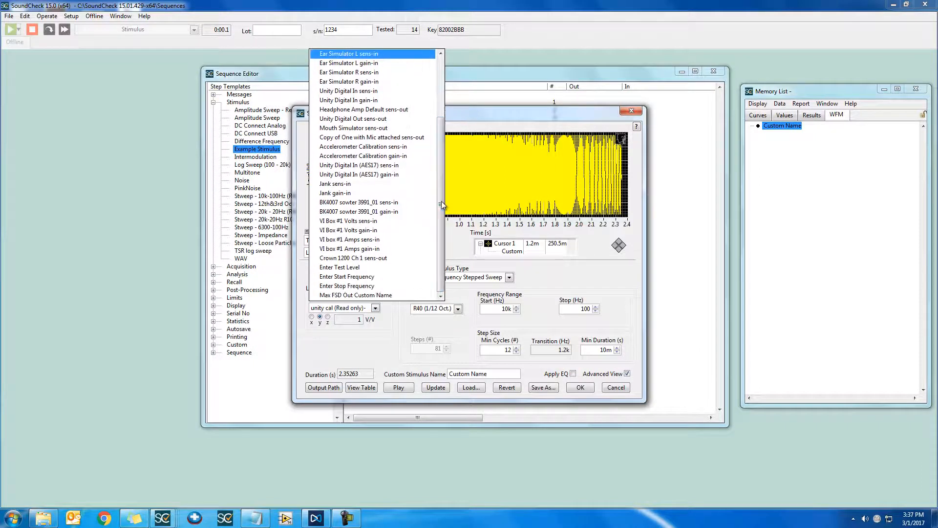
{"action": "left_click", "coordinate": [392, 266]}
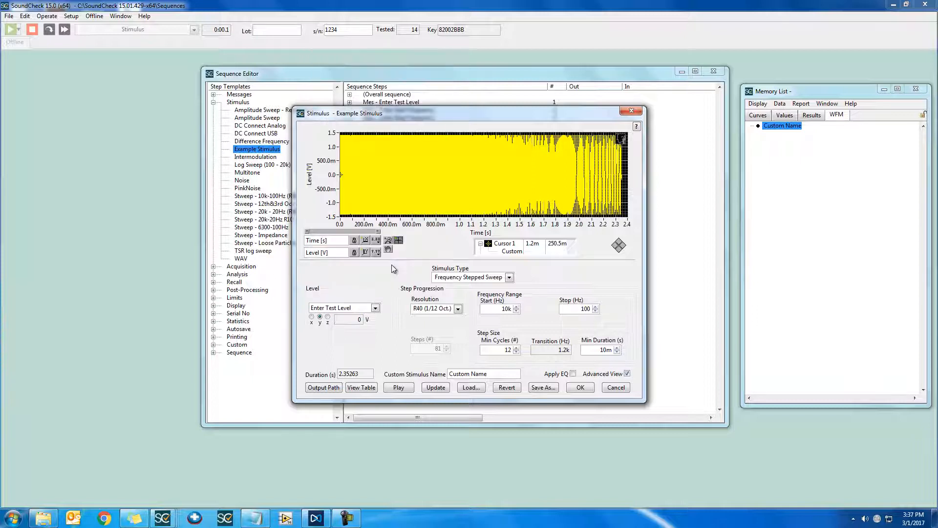
Link the sweep's start frequency to the Enter Start Frequency value from the memory list.
{"action": "right_click", "coordinate": [500, 309]}
{"action": "left_click", "coordinate": [529, 325]}
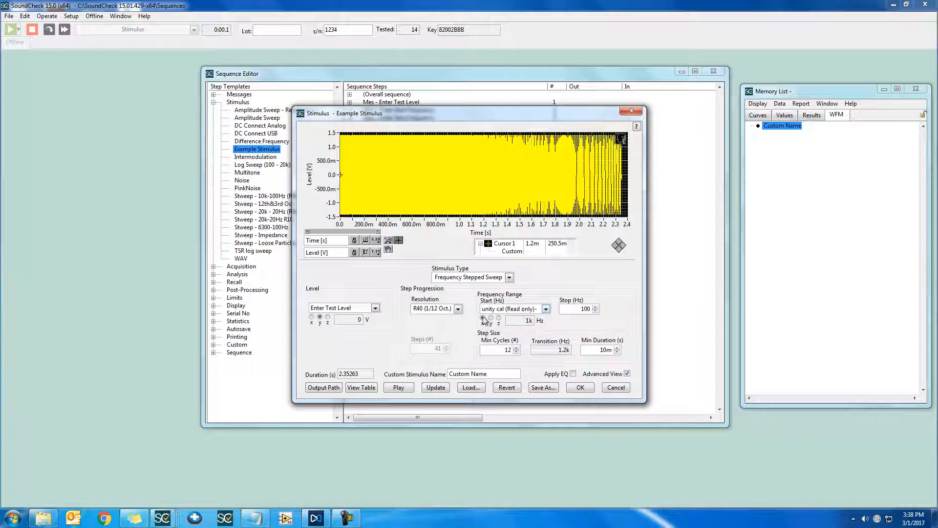
{"action": "left_click", "coordinate": [546, 309]}
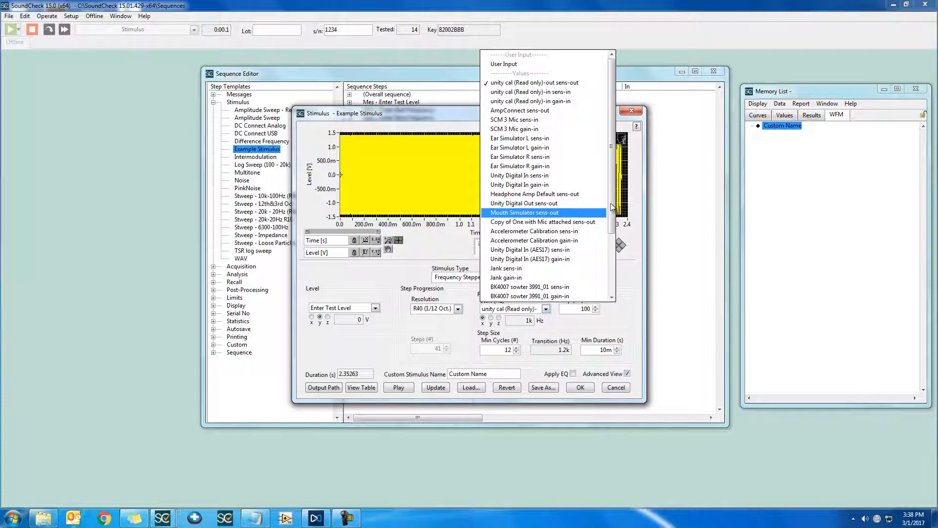
{"action": "left_click_drag", "start_coordinate": [611, 206], "coordinate": [614, 266]}
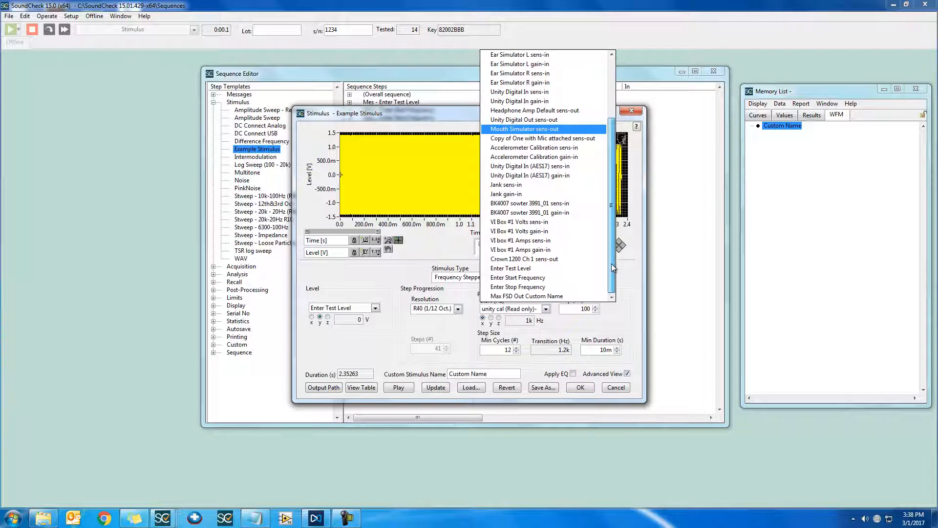
{"action": "left_click", "coordinate": [571, 280]}
Link the sweep's stop frequency to Enter Stop Frequency from the memory list, update the stimulus and accept its settings.
{"action": "right_click", "coordinate": [581, 312]}
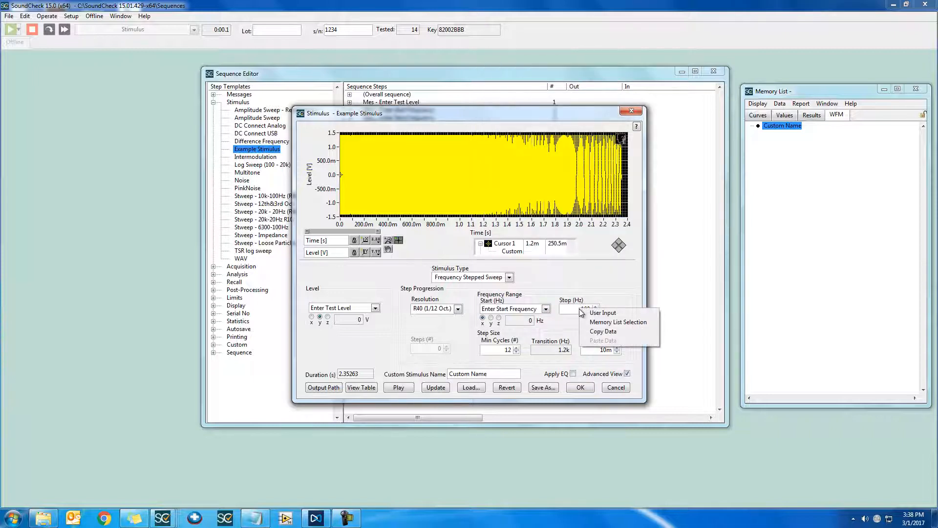
{"action": "left_click", "coordinate": [636, 323]}
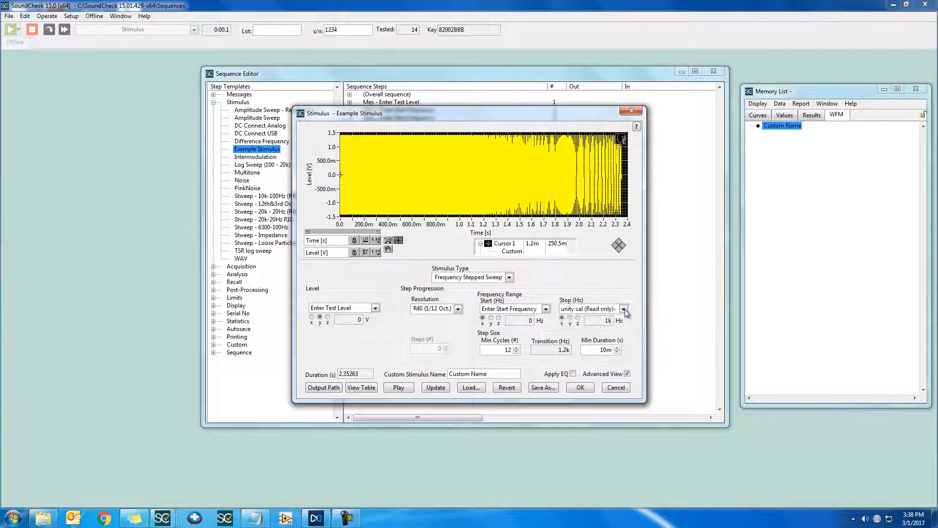
{"action": "left_click", "coordinate": [625, 309]}
{"action": "left_click_drag", "start_coordinate": [690, 214], "coordinate": [693, 288]}
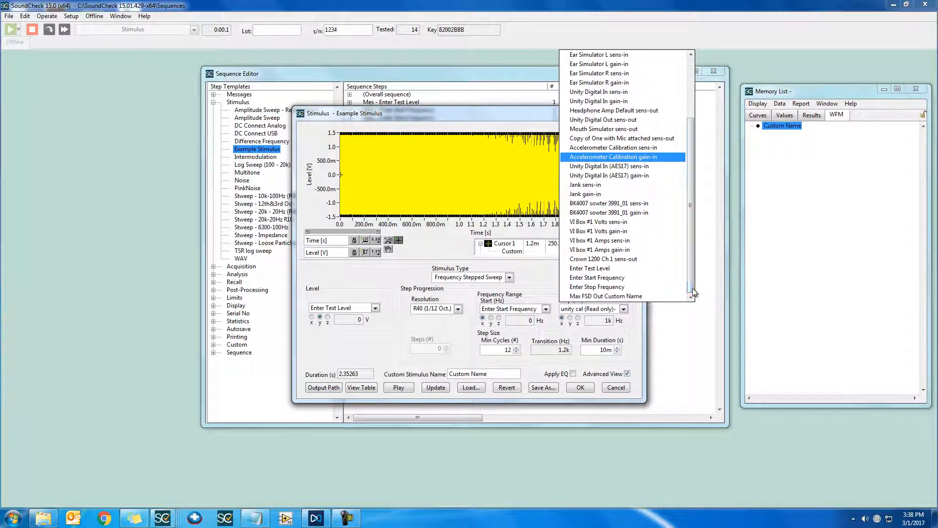
{"action": "left_click", "coordinate": [655, 289]}
{"action": "left_click", "coordinate": [435, 387]}
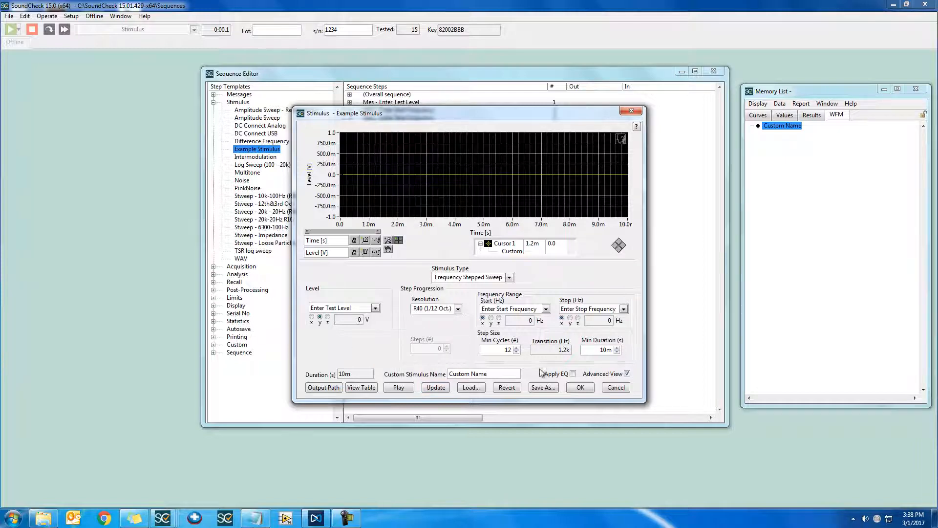
{"action": "left_click", "coordinate": [581, 389]}
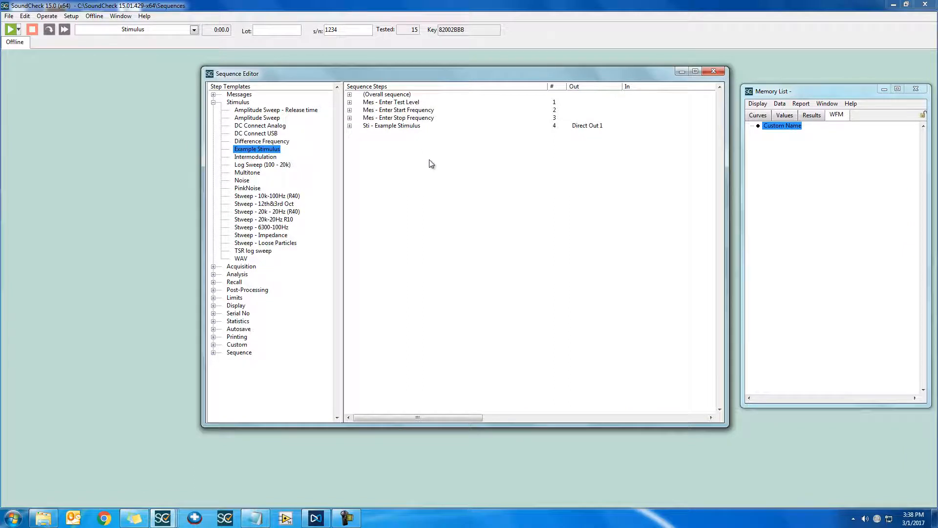
Run the sequence with a test level of 1 V, a start frequency of 20 kHz and a stop frequency of 20 Hz.
{"action": "key", "text": "F2"}
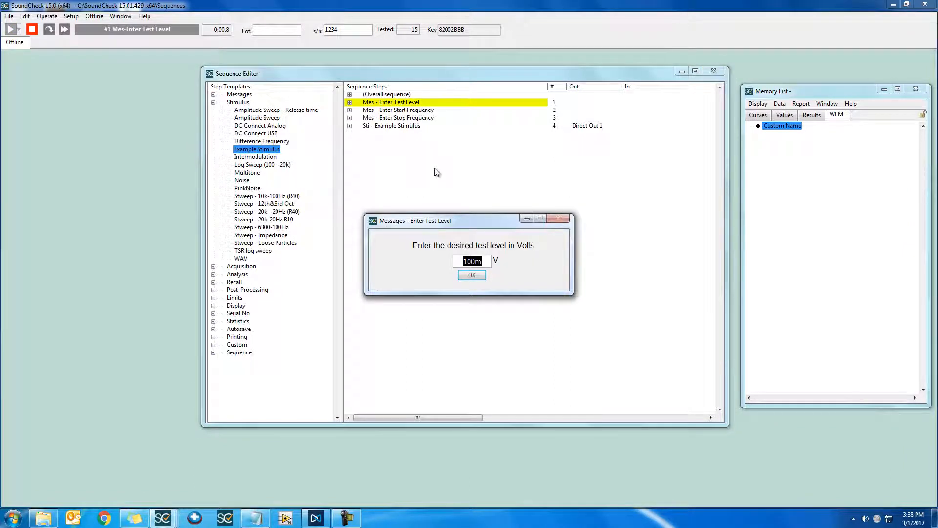
{"action": "key", "text": "Return"}
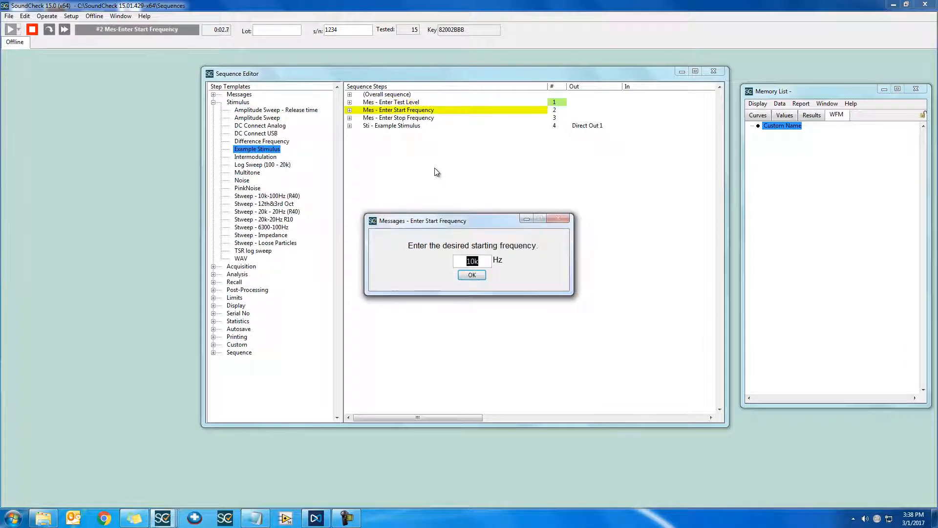
{"action": "key", "text": "Return"}
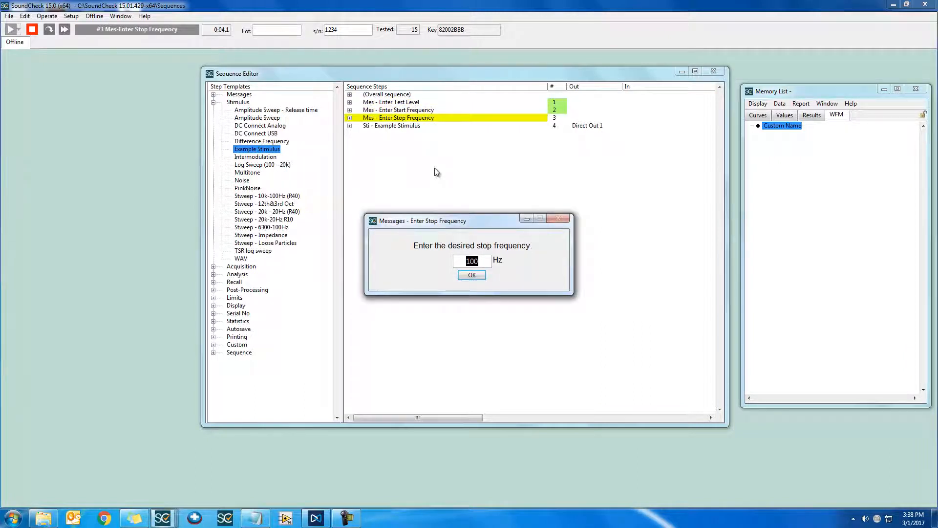
{"action": "type", "text": "20"}
{"action": "key", "text": "Return"}
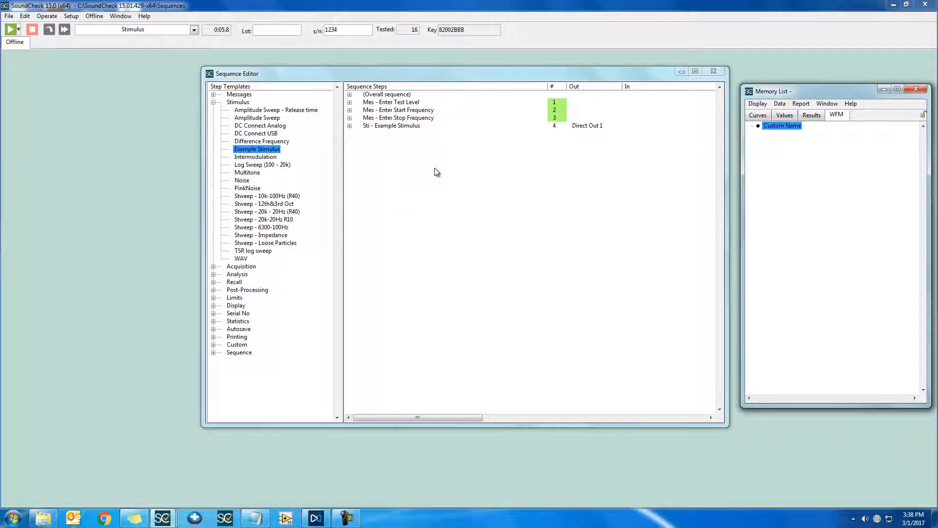
Reopen the Example Stimulus step, switch it to the table view and review the settings of the stepped sweep row.
{"action": "double_click", "coordinate": [419, 130]}
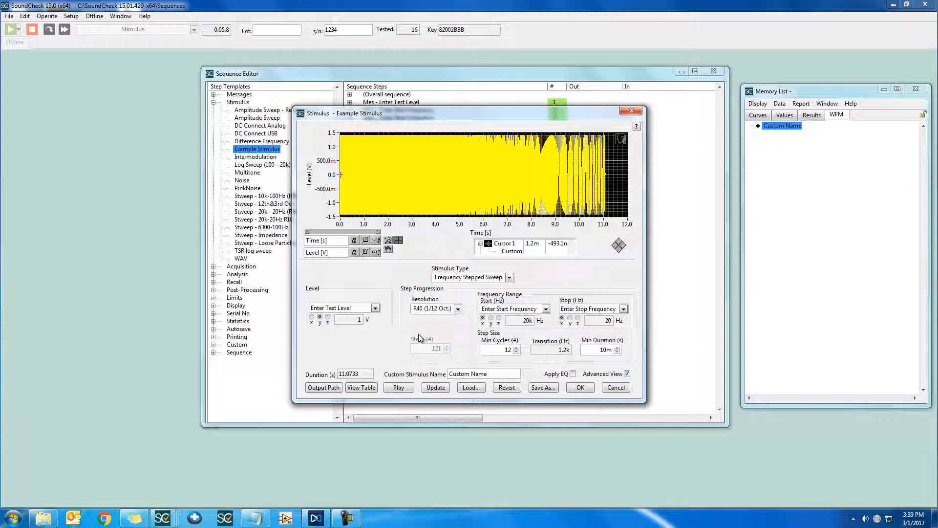
{"action": "left_click", "coordinate": [372, 391]}
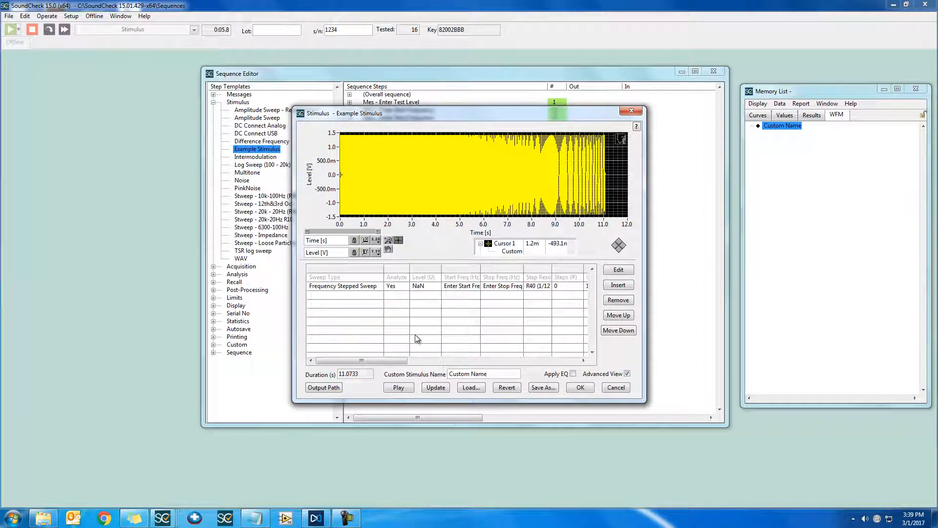
{"action": "left_click", "coordinate": [448, 291]}
{"action": "left_click", "coordinate": [498, 286]}
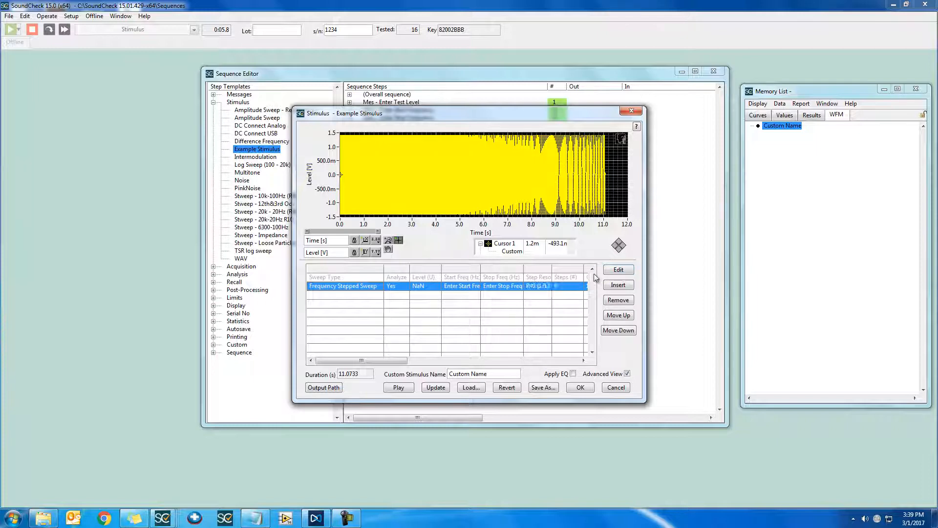
{"action": "left_click", "coordinate": [619, 269]}
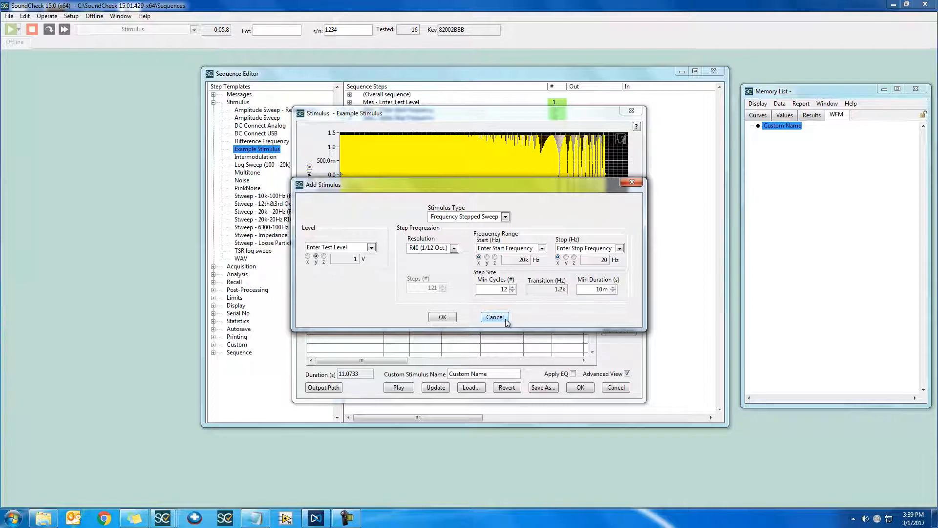
{"action": "left_click", "coordinate": [496, 317]}
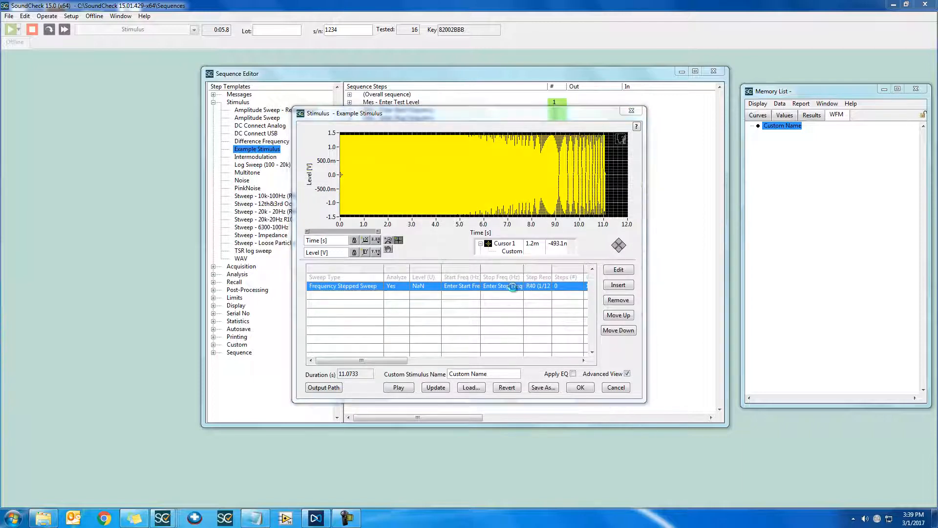
Switch the sweep row's level, start frequency and stop frequency back to User Input and update the stimulus.
{"action": "double_click", "coordinate": [512, 287]}
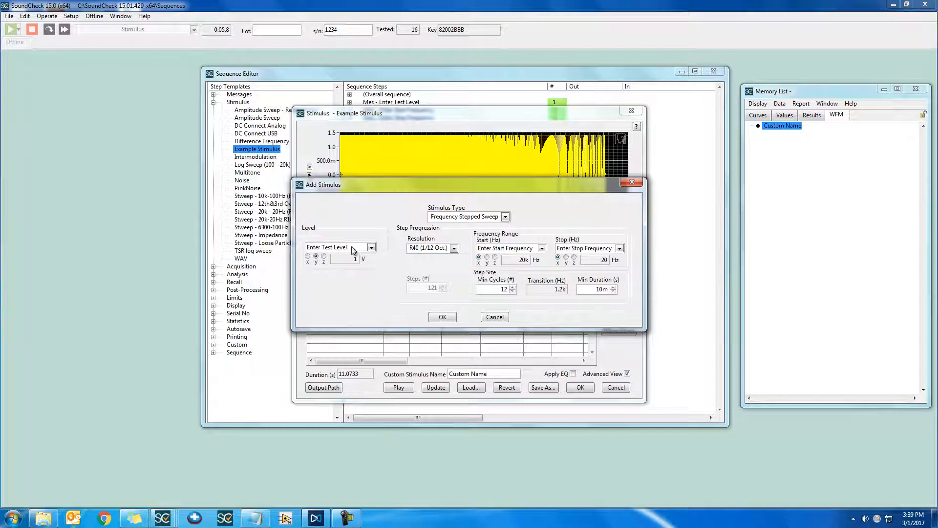
{"action": "left_click", "coordinate": [353, 250]}
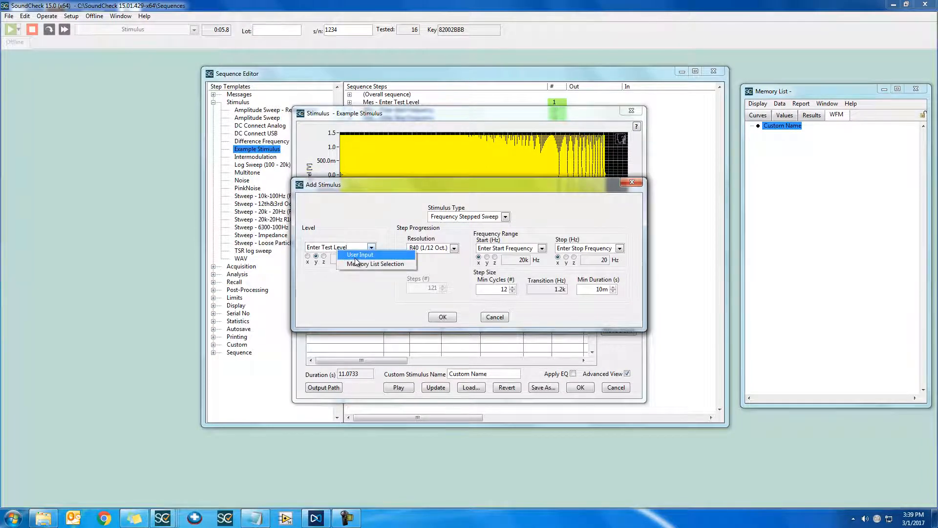
{"action": "left_click", "coordinate": [357, 262]}
{"action": "left_click", "coordinate": [499, 249]}
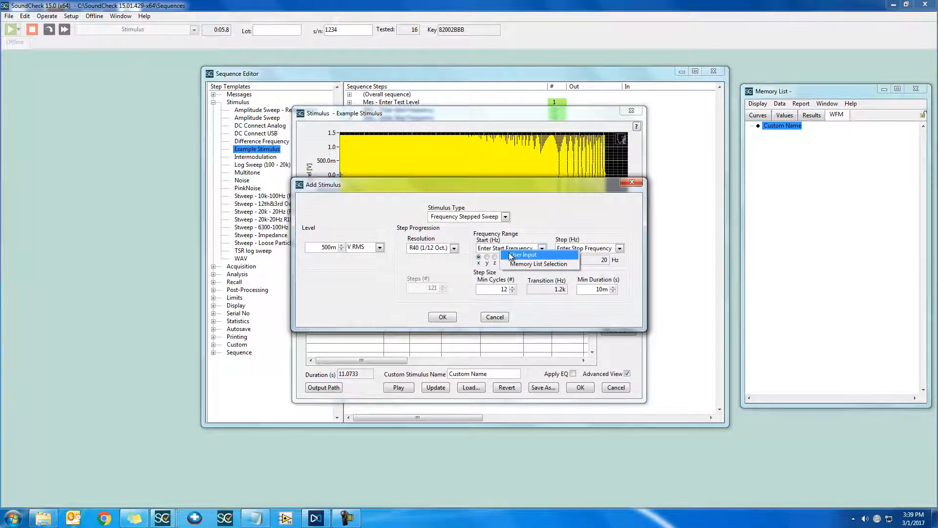
{"action": "left_click", "coordinate": [509, 257]}
{"action": "left_click", "coordinate": [586, 249]}
{"action": "left_click", "coordinate": [579, 256]}
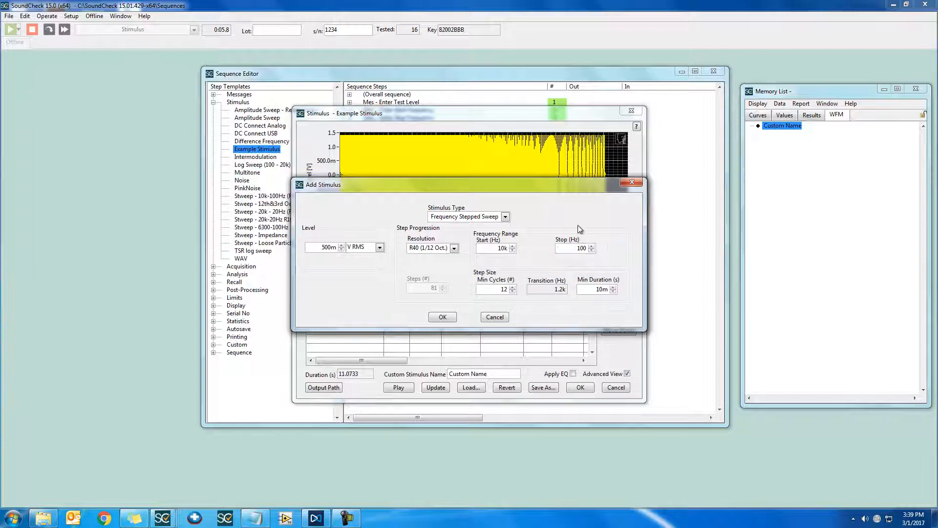
{"action": "left_click", "coordinate": [443, 317]}
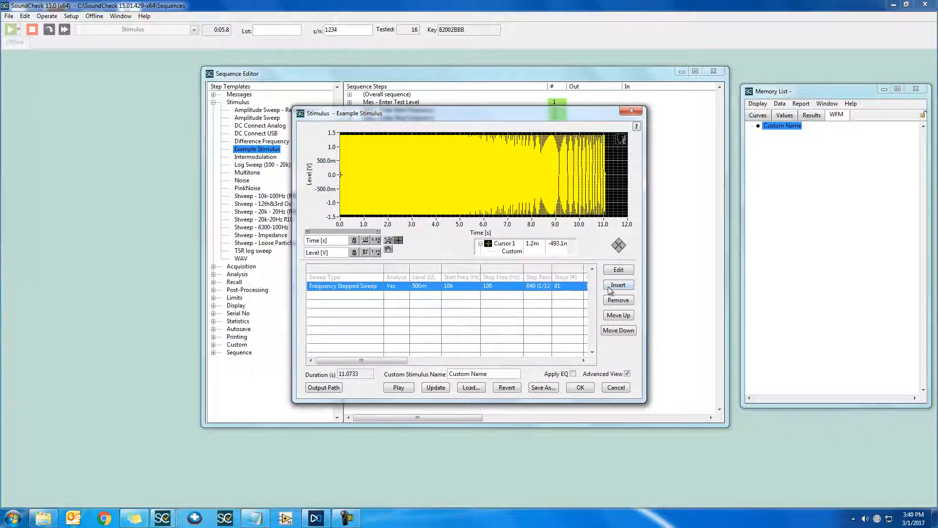
{"action": "left_click", "coordinate": [440, 389]}
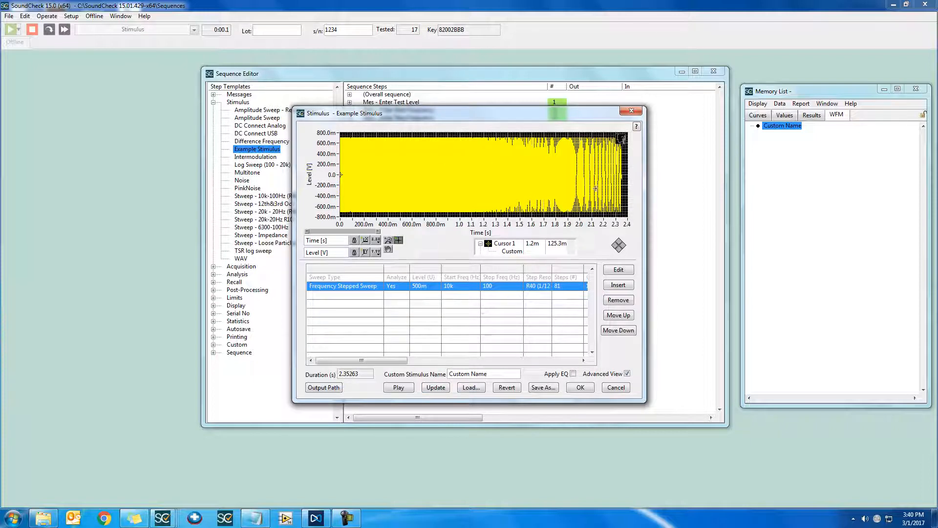
Insert a Noise stimulus with the default pink noise settings after the stepped sweep and update the waveform.
{"action": "left_click", "coordinate": [494, 336]}
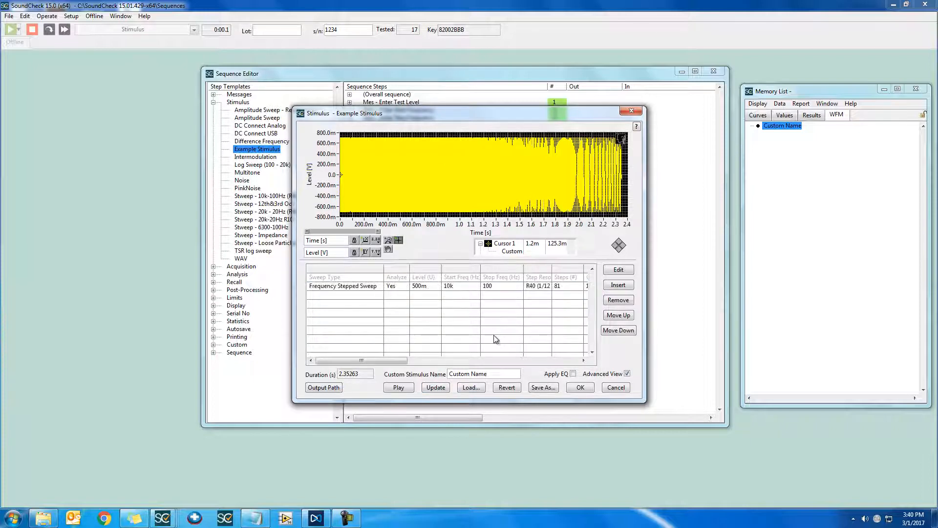
{"action": "left_click", "coordinate": [631, 288]}
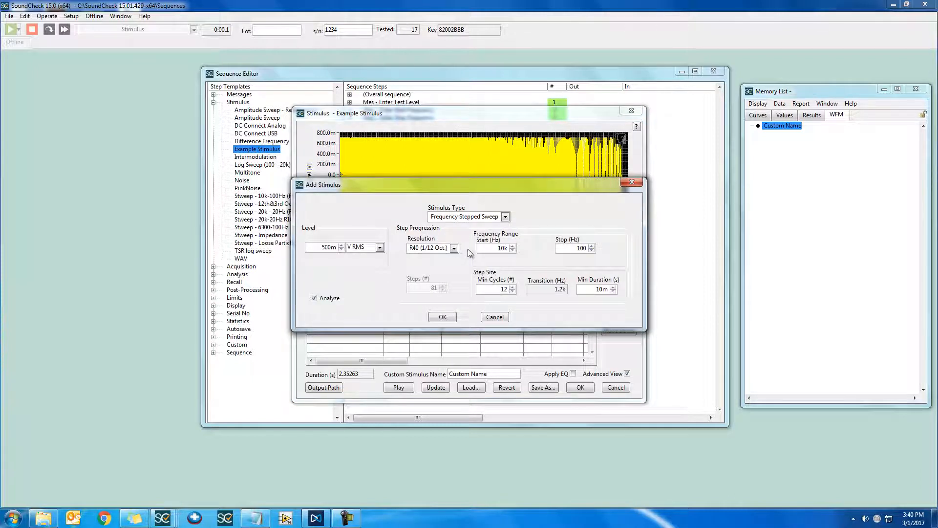
{"action": "left_click", "coordinate": [488, 218]}
{"action": "left_click", "coordinate": [452, 282]}
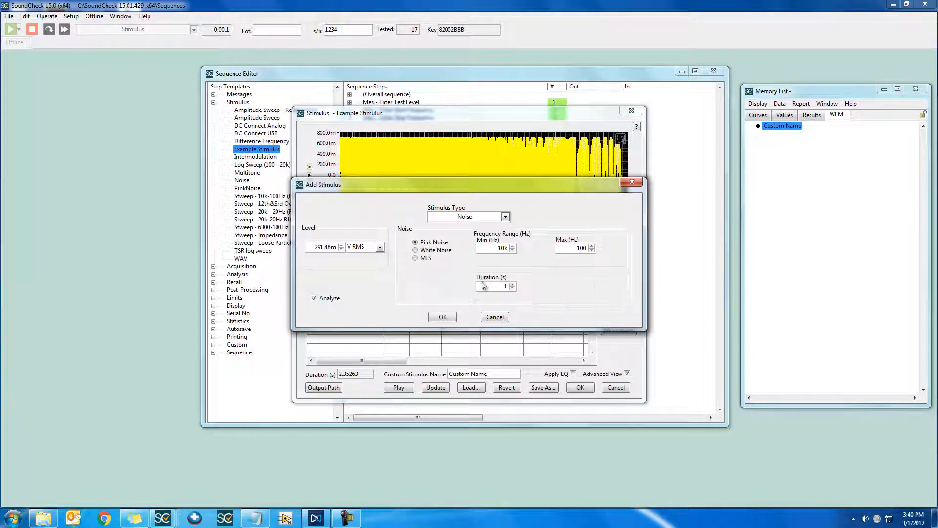
{"action": "left_click", "coordinate": [443, 317]}
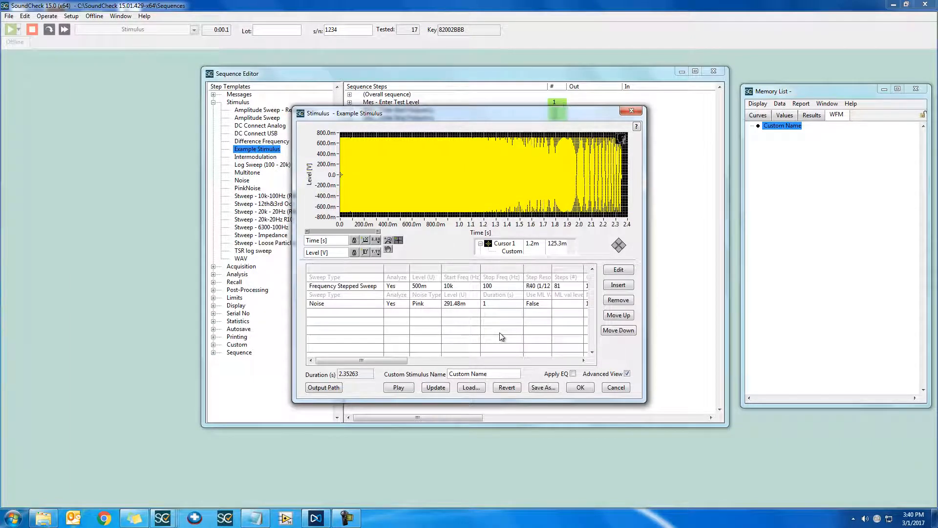
{"action": "left_click", "coordinate": [436, 389]}
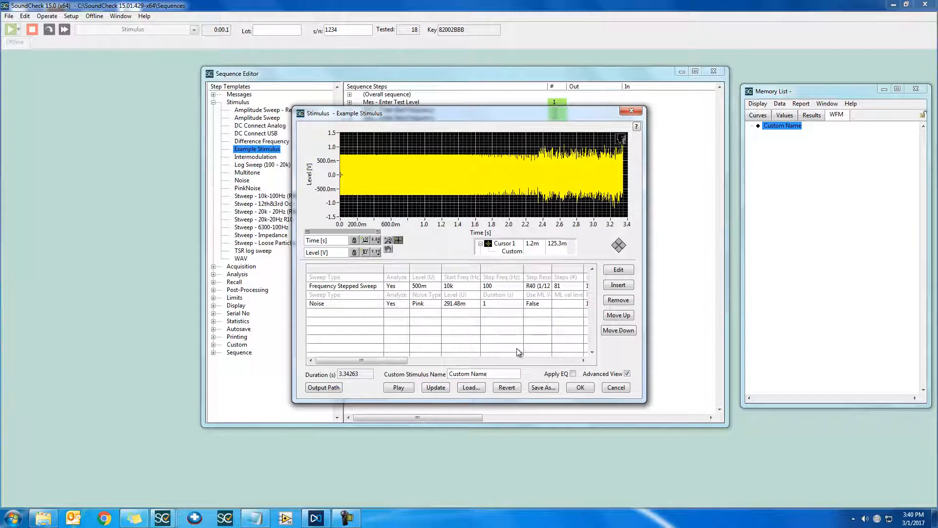
Remove the Noise row from the stimulus table.
{"action": "left_click", "coordinate": [491, 304]}
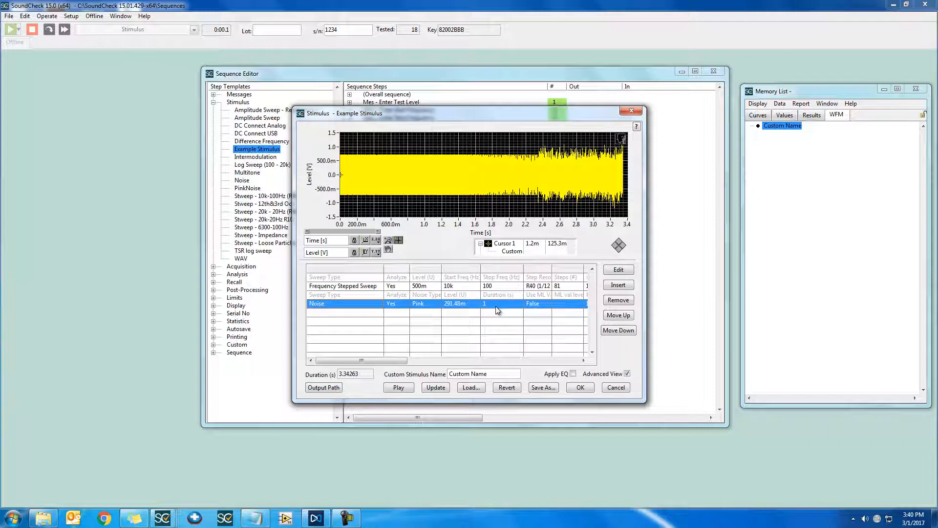
{"action": "left_click", "coordinate": [621, 302]}
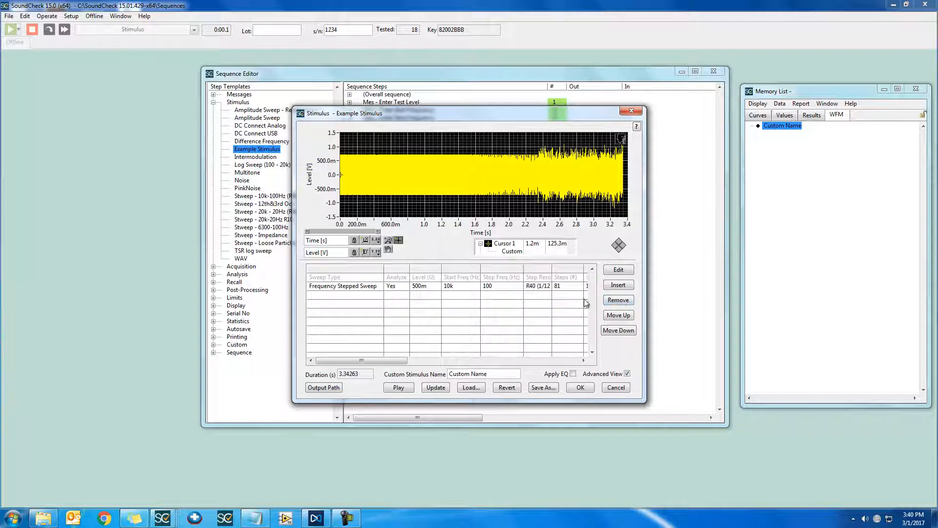
Update the waveform and insert a new Frequency Stepped Sweep with both start and stop frequency set to 1k Hz.
{"action": "left_click", "coordinate": [436, 388]}
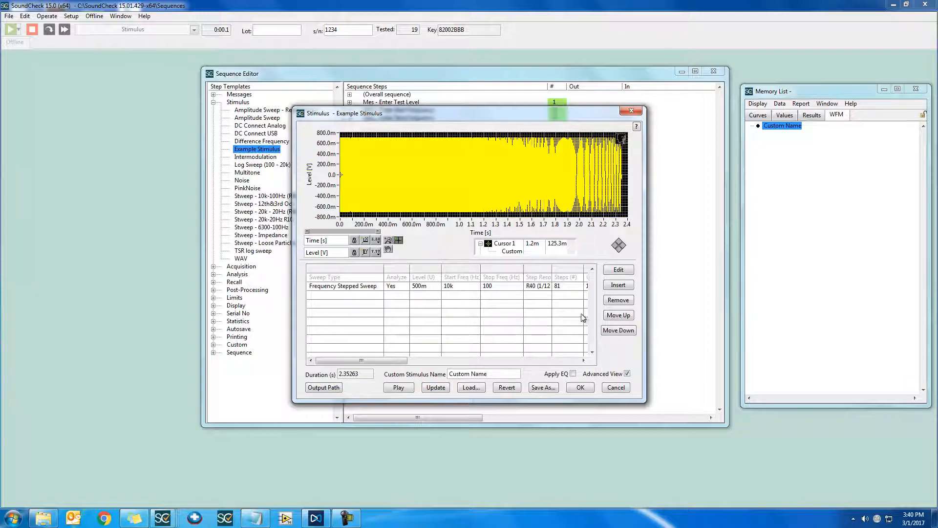
{"action": "left_click", "coordinate": [618, 285]}
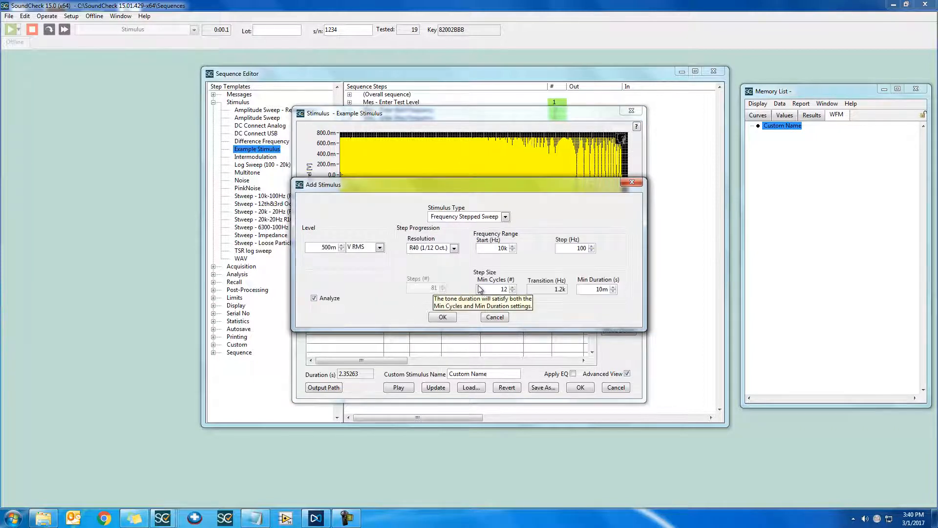
{"action": "double_click", "coordinate": [494, 248]}
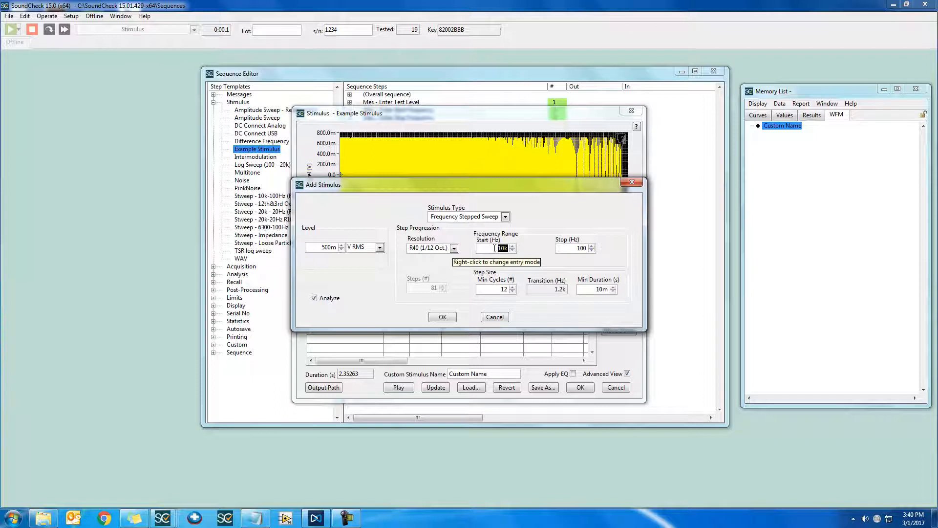
{"action": "type", "text": "1k"}
{"action": "double_click", "coordinate": [580, 248]}
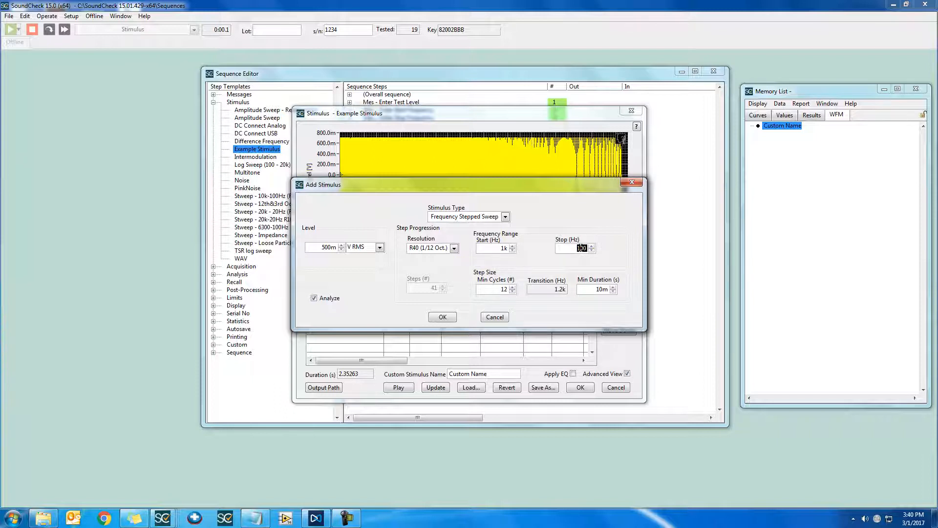
{"action": "type", "text": "1k"}
Set the new sweep's minimum duration to 1 s and level to 100m V RMS, and update the stimulus with it.
{"action": "double_click", "coordinate": [591, 292]}
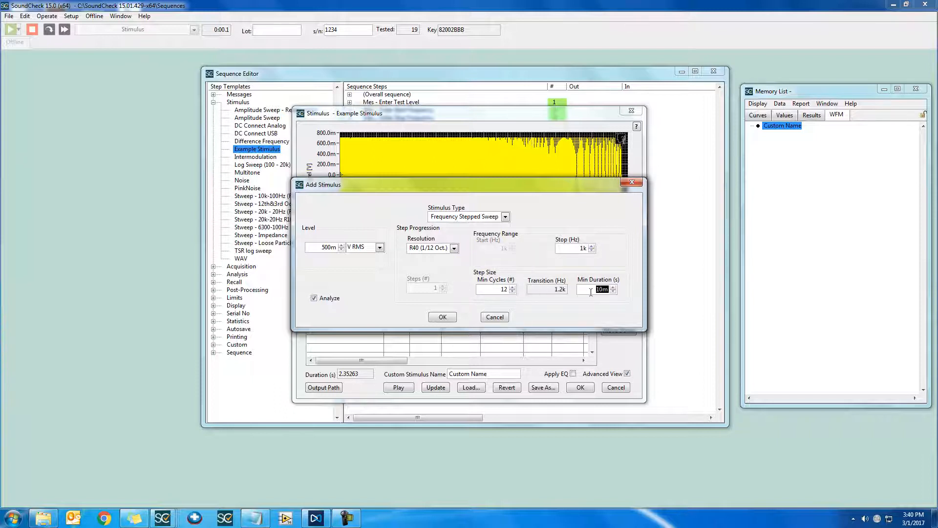
{"action": "type", "text": "1"}
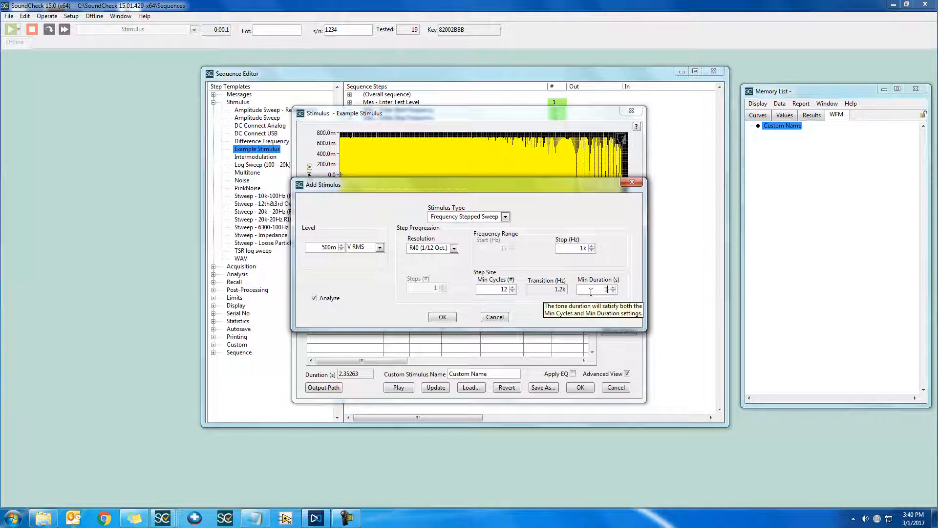
{"action": "left_click", "coordinate": [319, 250]}
{"action": "double_click", "coordinate": [320, 248]}
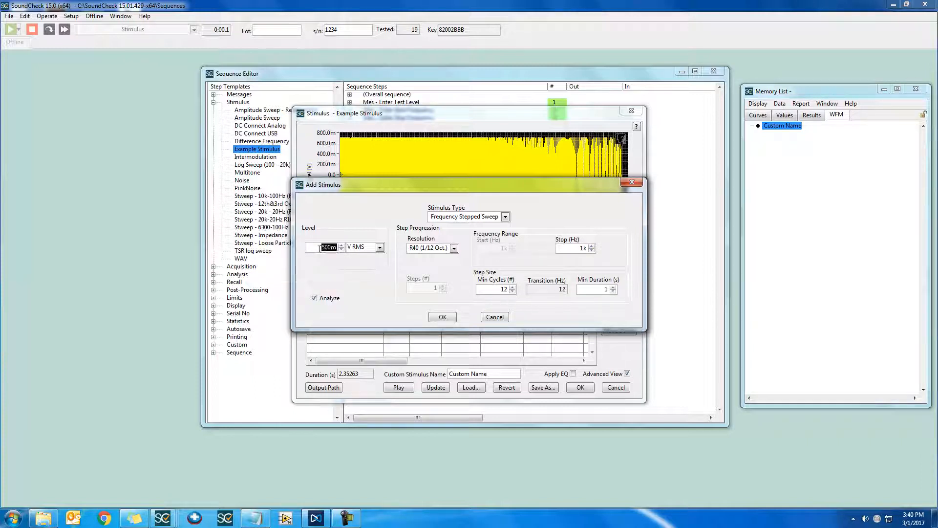
{"action": "type", "text": "1"}
{"action": "key", "text": "Return"}
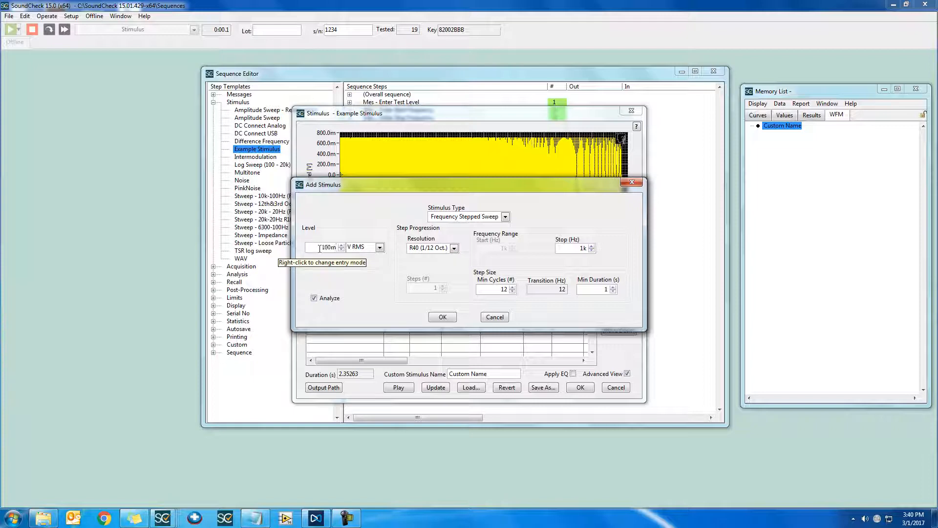
{"action": "left_click", "coordinate": [443, 318]}
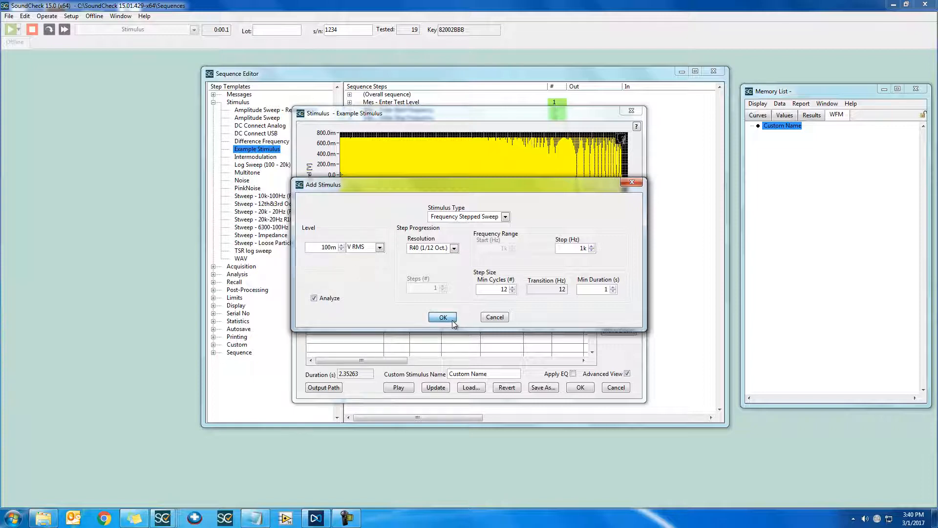
{"action": "left_click", "coordinate": [444, 387]}
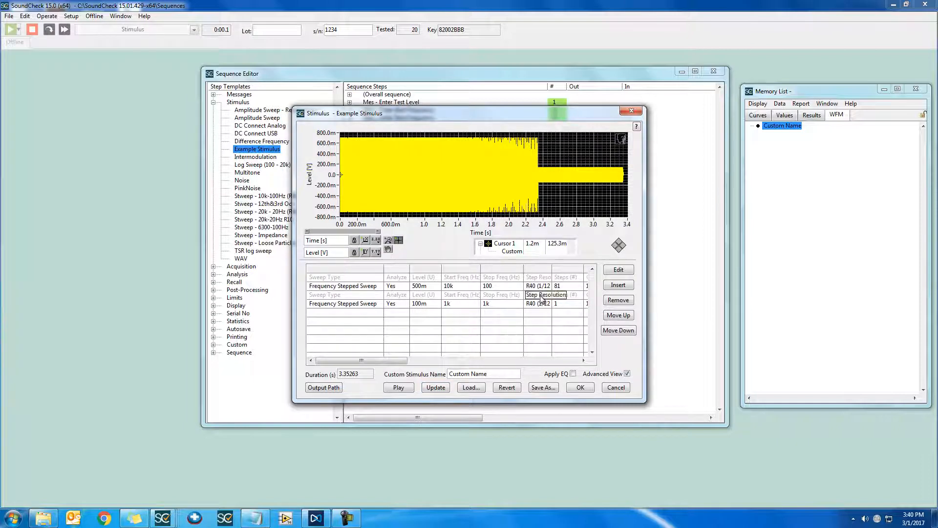
Move the 1k Hz sweep row above the 10k to 100 Hz sweep and update the waveform.
{"action": "left_click", "coordinate": [505, 306]}
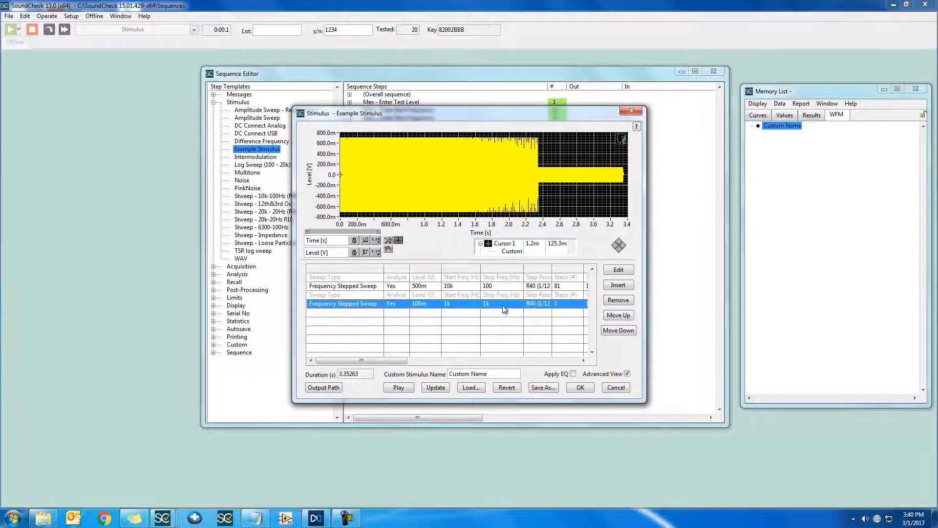
{"action": "left_click", "coordinate": [622, 316]}
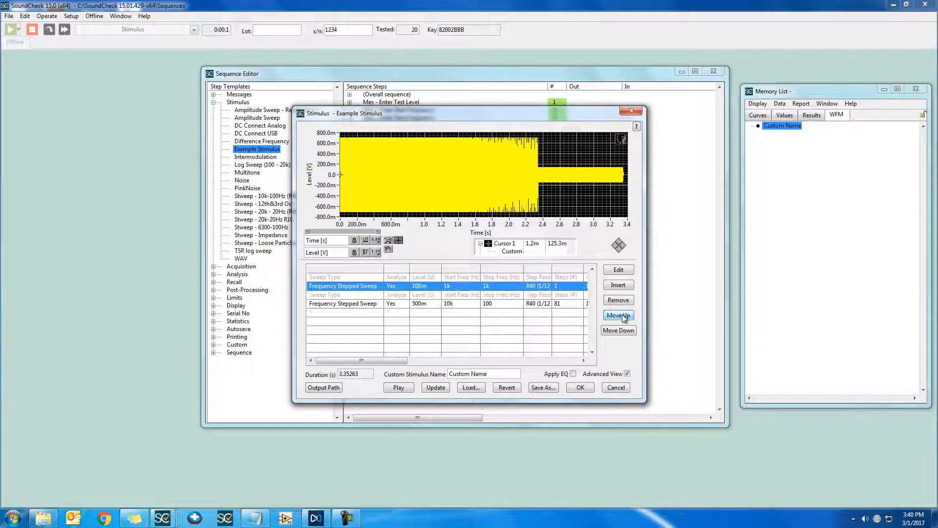
{"action": "left_click", "coordinate": [444, 388]}
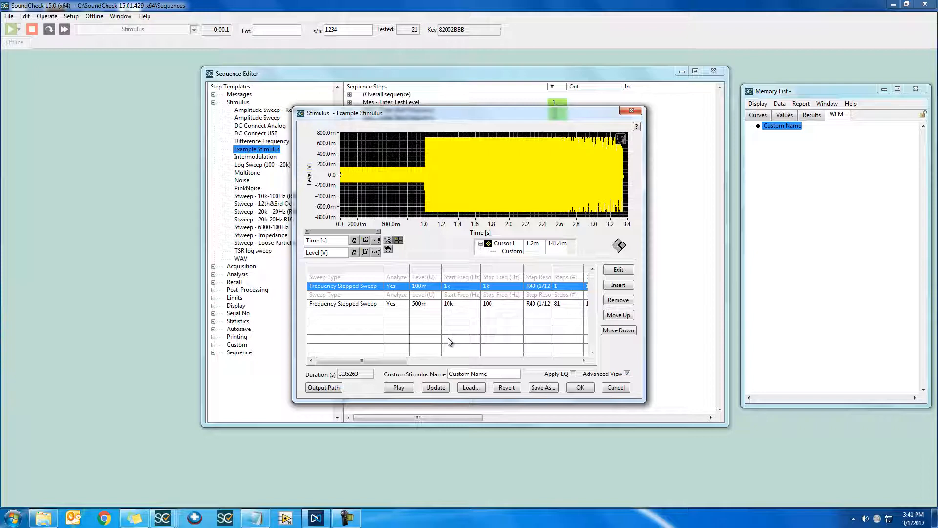
Exclude the 1k Hz sweep row from analysis and update the stimulus.
{"action": "double_click", "coordinate": [467, 288]}
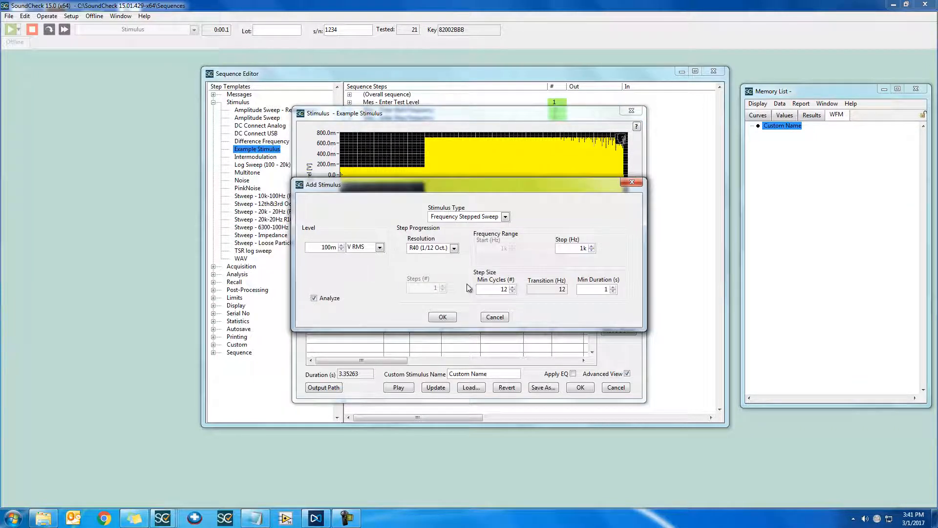
{"action": "left_click", "coordinate": [314, 299]}
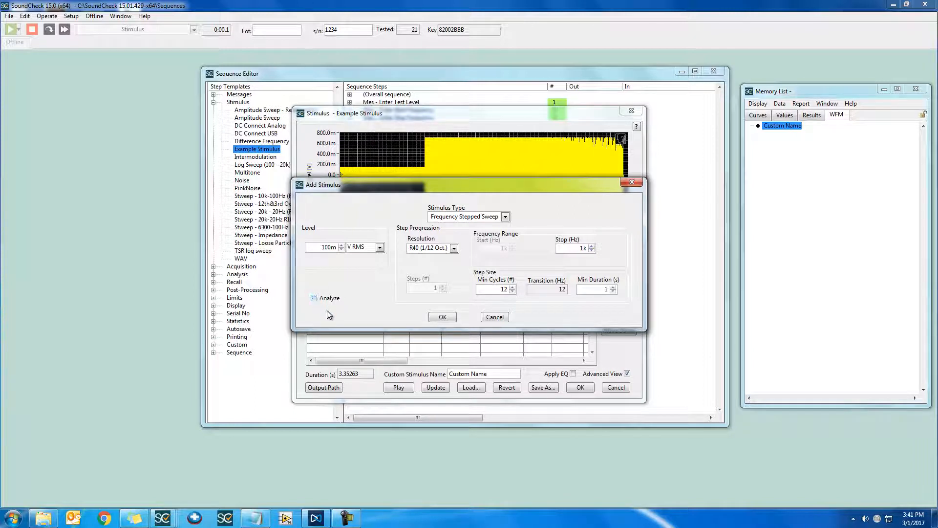
{"action": "left_click", "coordinate": [435, 318]}
{"action": "left_click", "coordinate": [433, 388]}
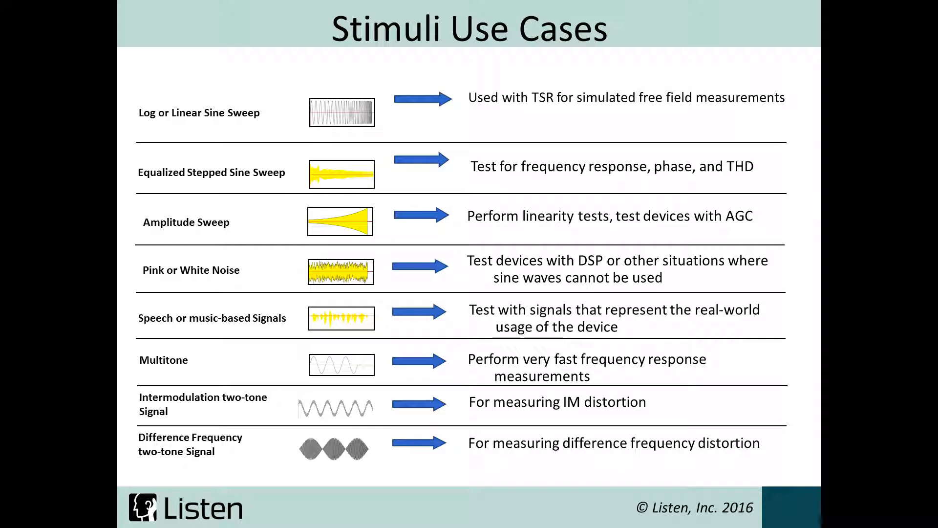
{"action": "key", "text": "Right"}
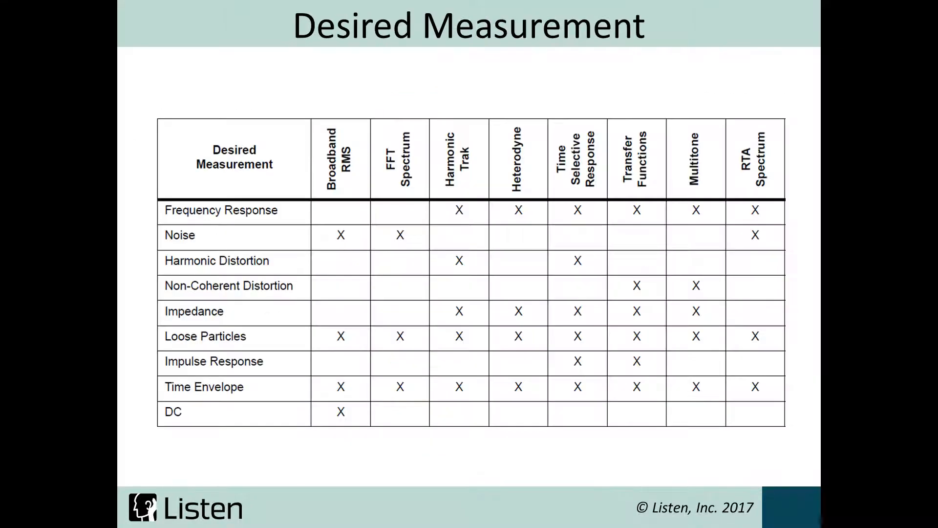